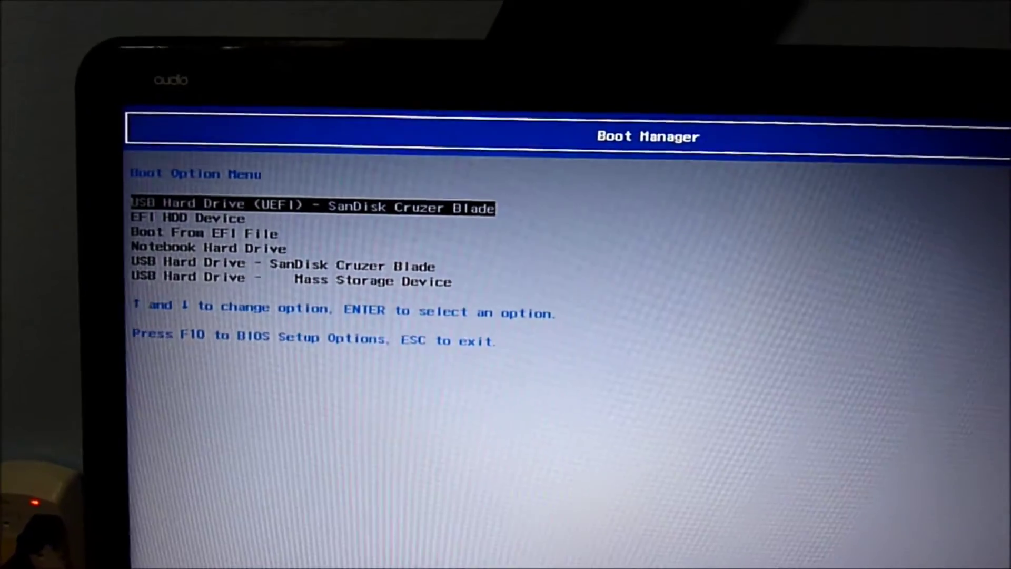
- Boot the laptop from the USB UEFI SanDisk Cruzer Blade drive in Boot Manager
{"action": "key", "text": "Return"}
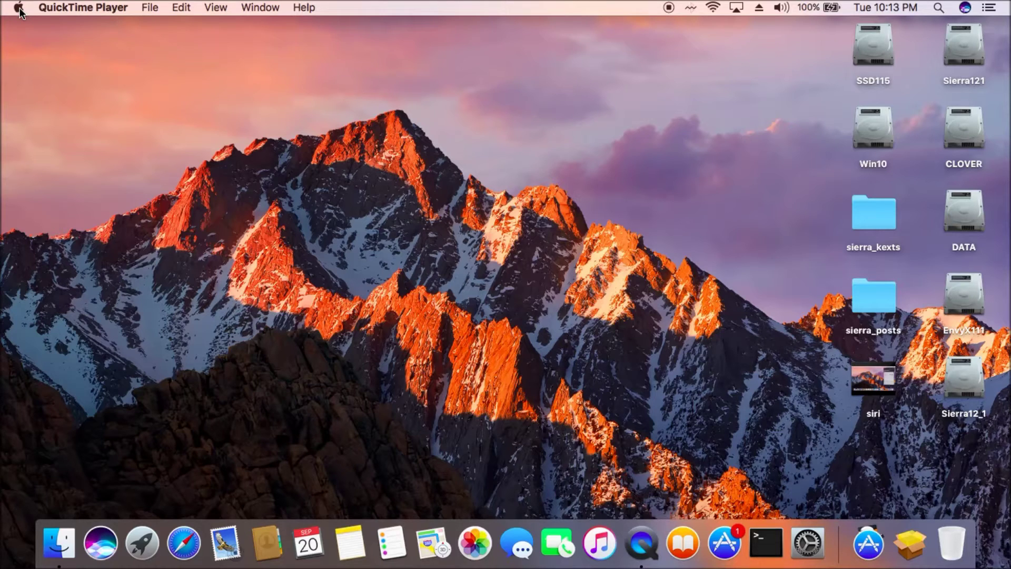
- Show About This Mac (macOS 10.12, MacBook Air Mid 2012) and its full System Report
{"action": "left_click", "coordinate": [19, 7]}
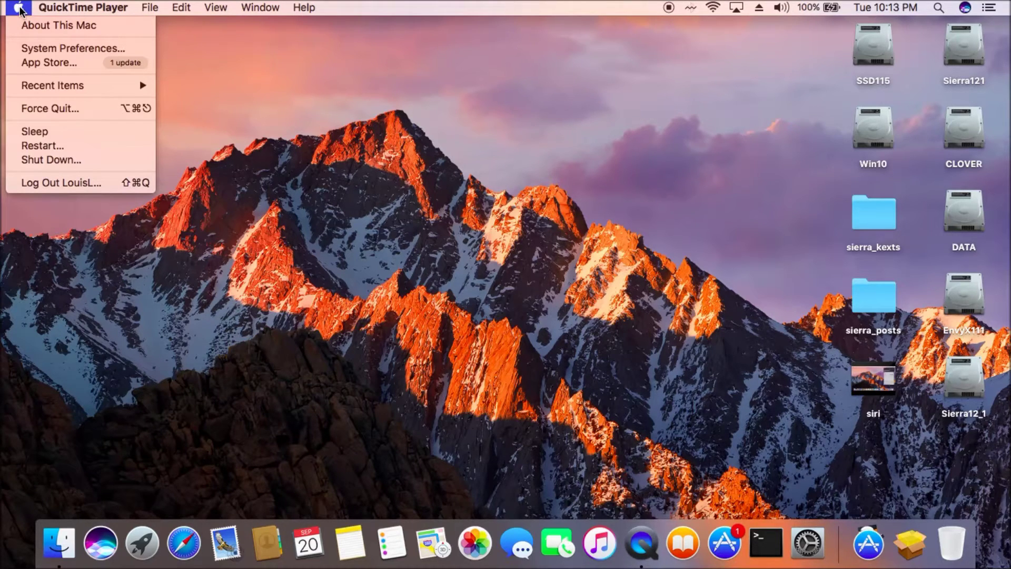
{"action": "left_click", "coordinate": [27, 26]}
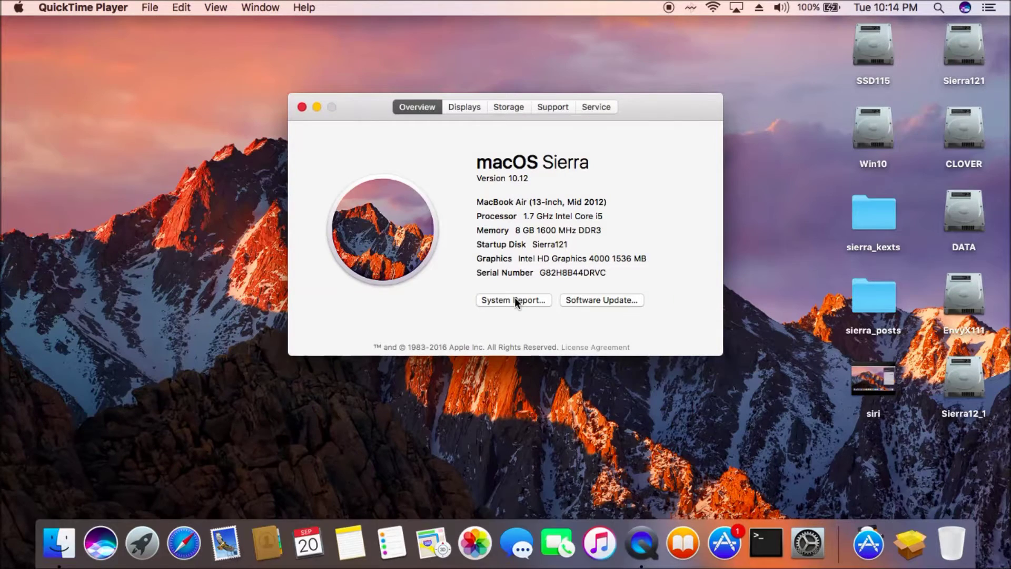
{"action": "left_click", "coordinate": [515, 298]}
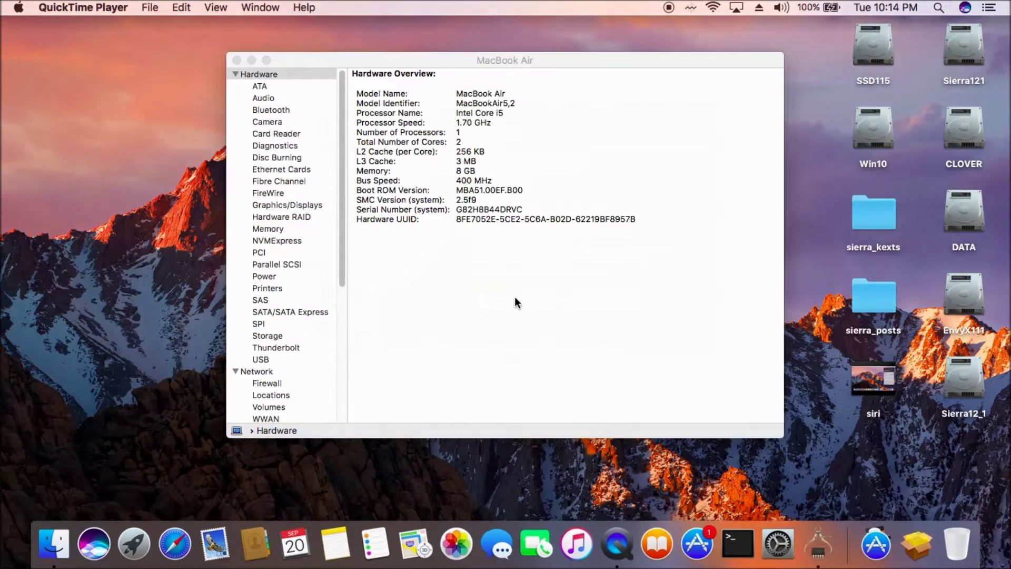
- Review Audio, Bluetooth, Camera, Card Reader, Ethernet and Graphics/Displays details in System Information
{"action": "left_click", "coordinate": [296, 205]}
{"action": "left_click", "coordinate": [260, 98]}
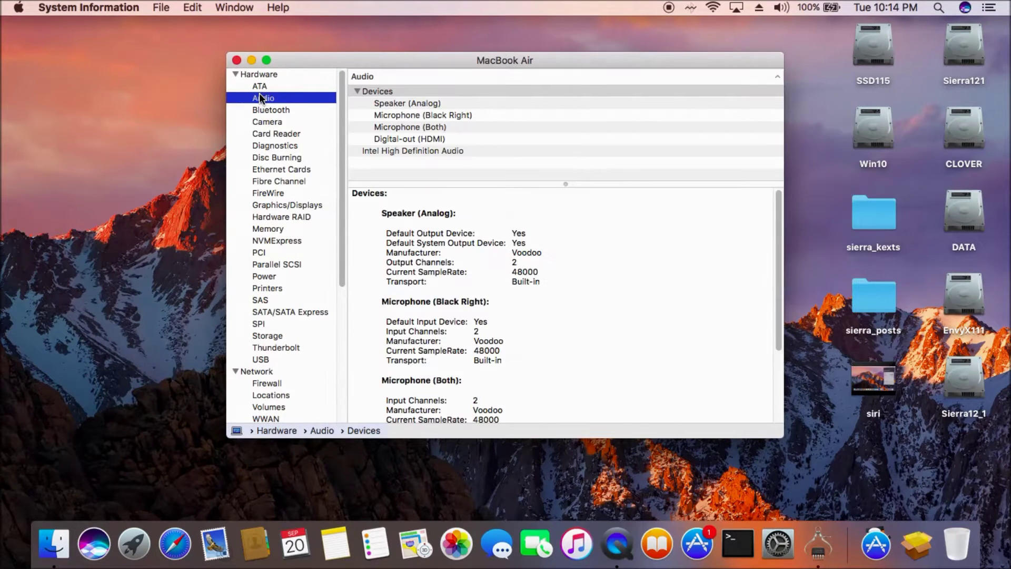
{"action": "key", "text": "Down"}
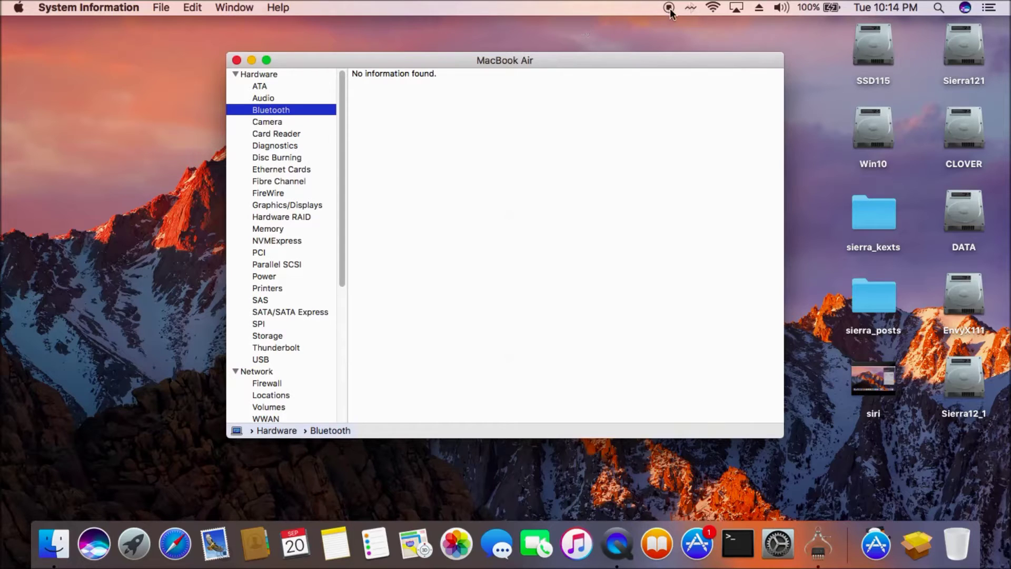
{"action": "left_click", "coordinate": [272, 122]}
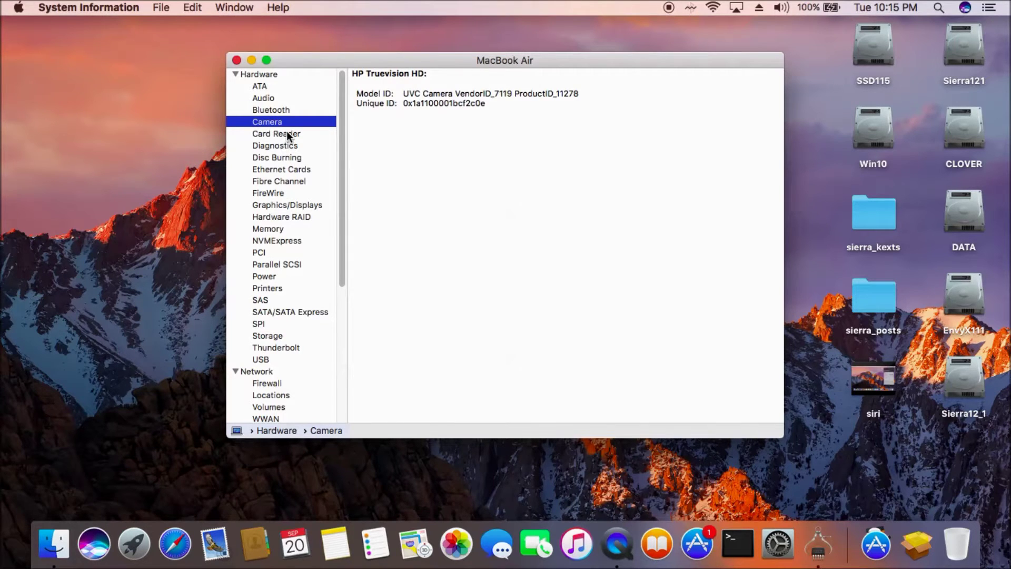
{"action": "left_click", "coordinate": [287, 131]}
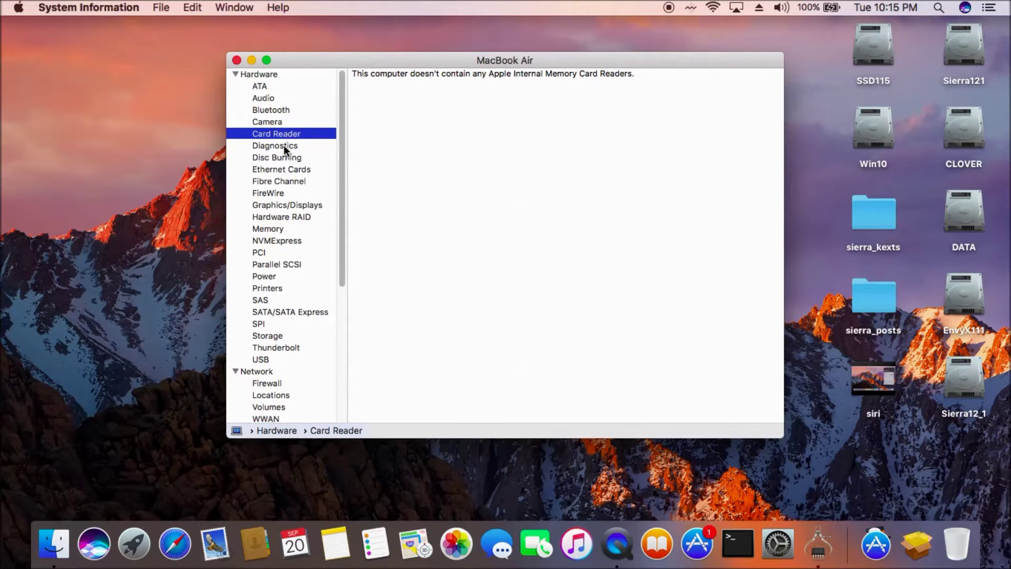
{"action": "left_click", "coordinate": [284, 145]}
{"action": "left_click", "coordinate": [294, 170]}
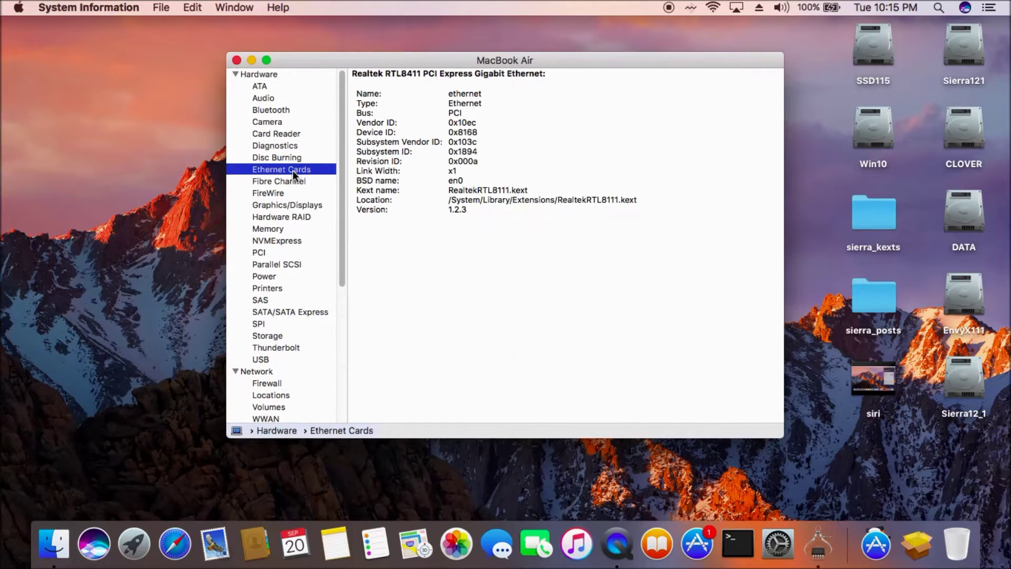
{"action": "left_click", "coordinate": [292, 207]}
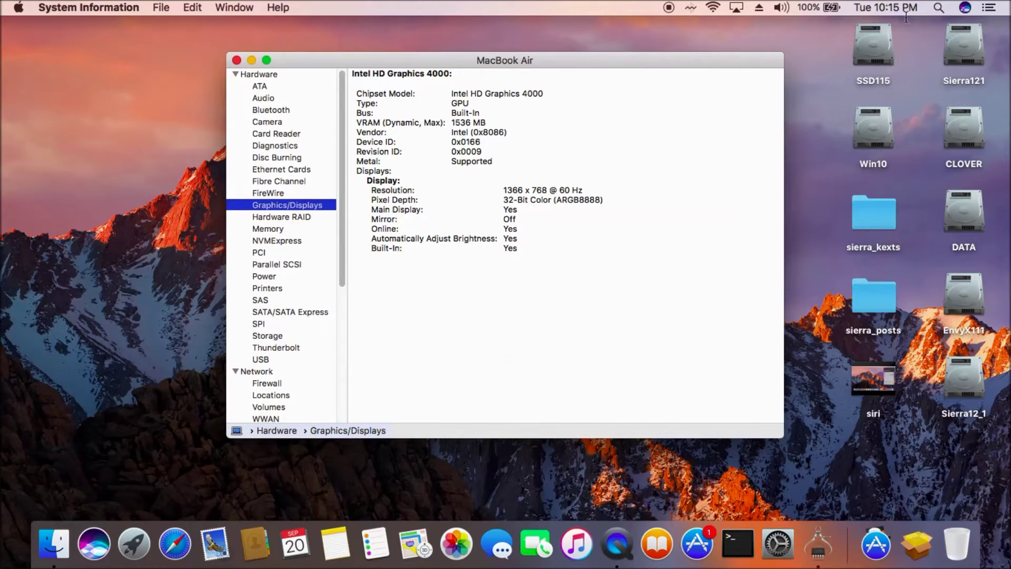
- Check battery status, the USB device tree, and the available Wi-Fi networks
{"action": "left_click", "coordinate": [831, 8]}
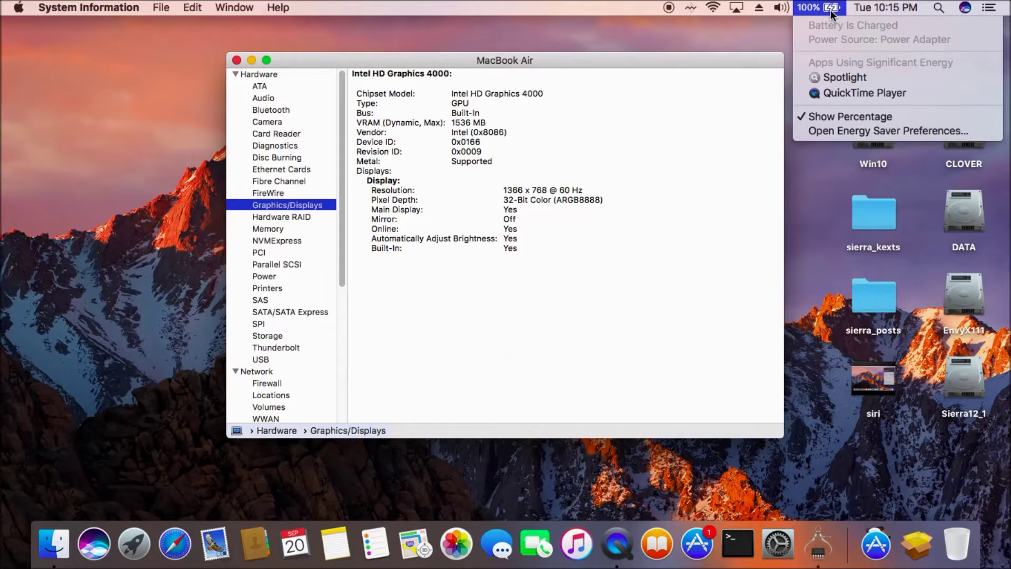
{"action": "left_click", "coordinate": [262, 359]}
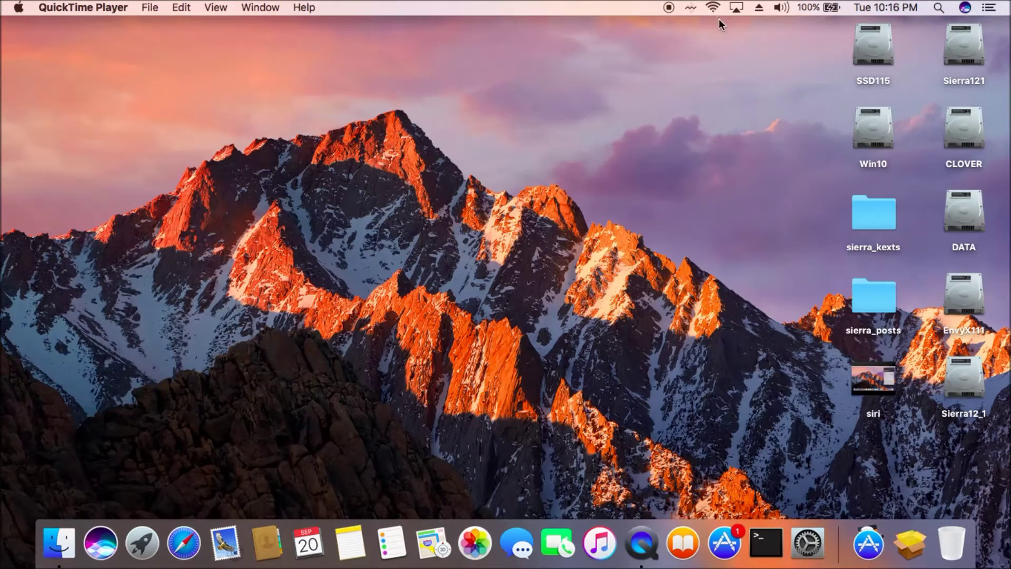
{"action": "left_click", "coordinate": [714, 7]}
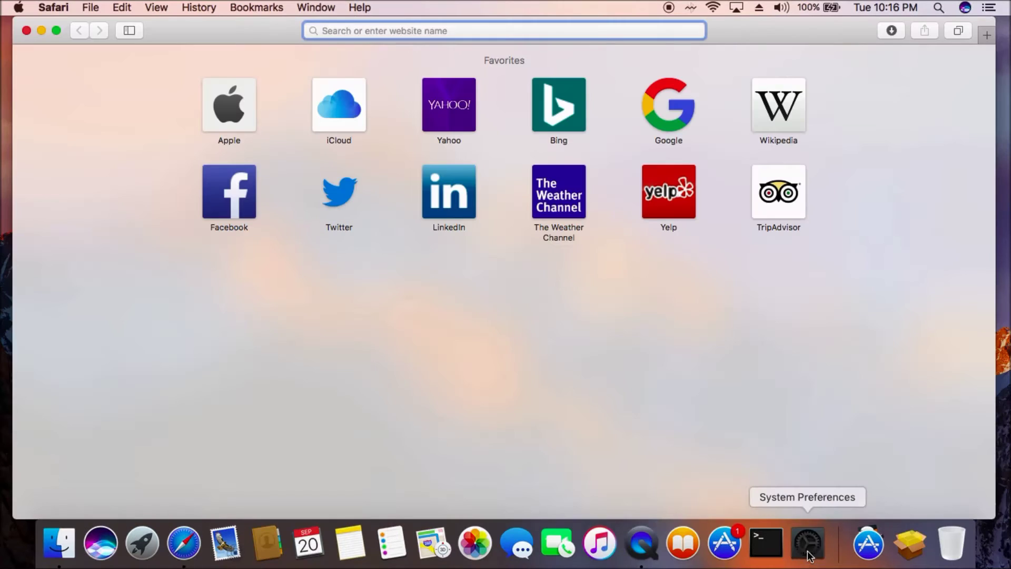
- View the Trackpad settings in System Preferences and close the Safari Apple homepage window
{"action": "left_click", "coordinate": [810, 554]}
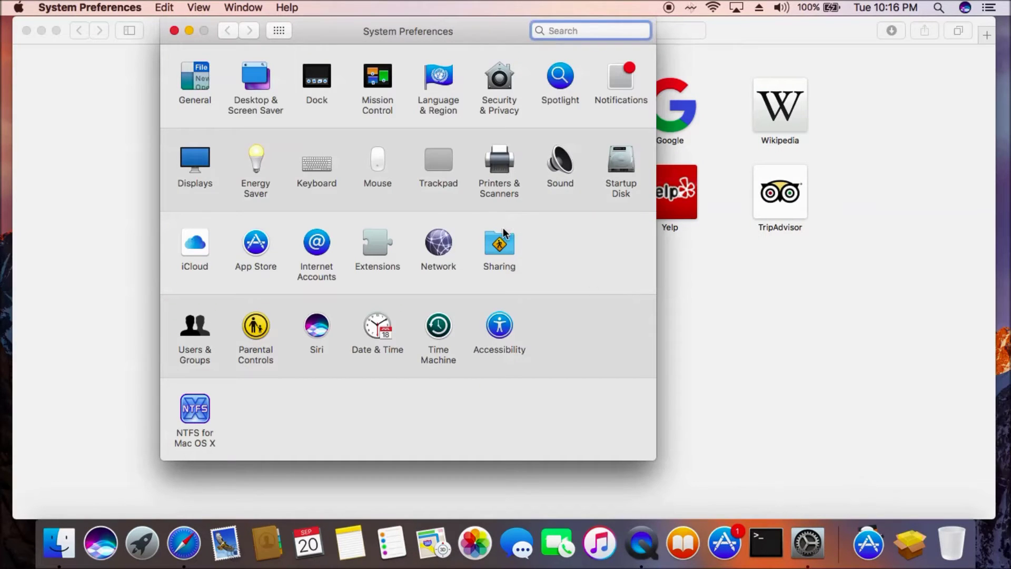
{"action": "left_click", "coordinate": [440, 160]}
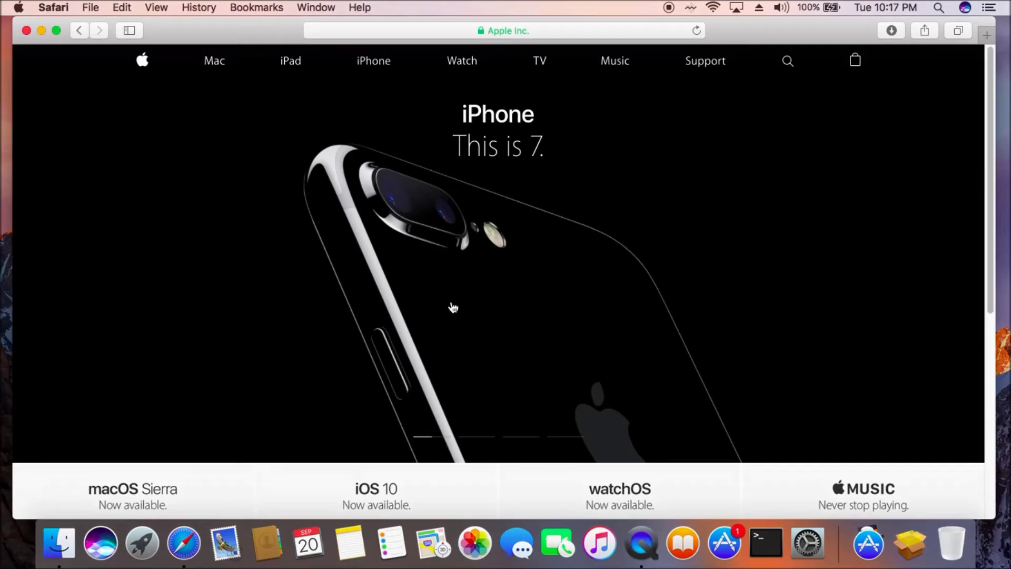
{"action": "left_click", "coordinate": [26, 31]}
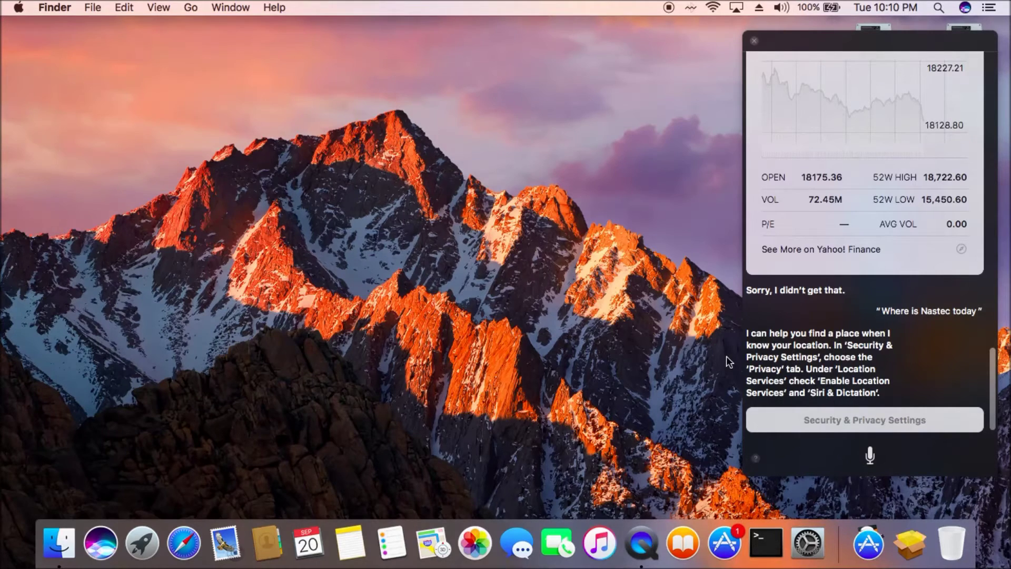
- Open System Preferences via Siri's Security & Privacy Settings link
{"action": "left_click", "coordinate": [808, 543]}
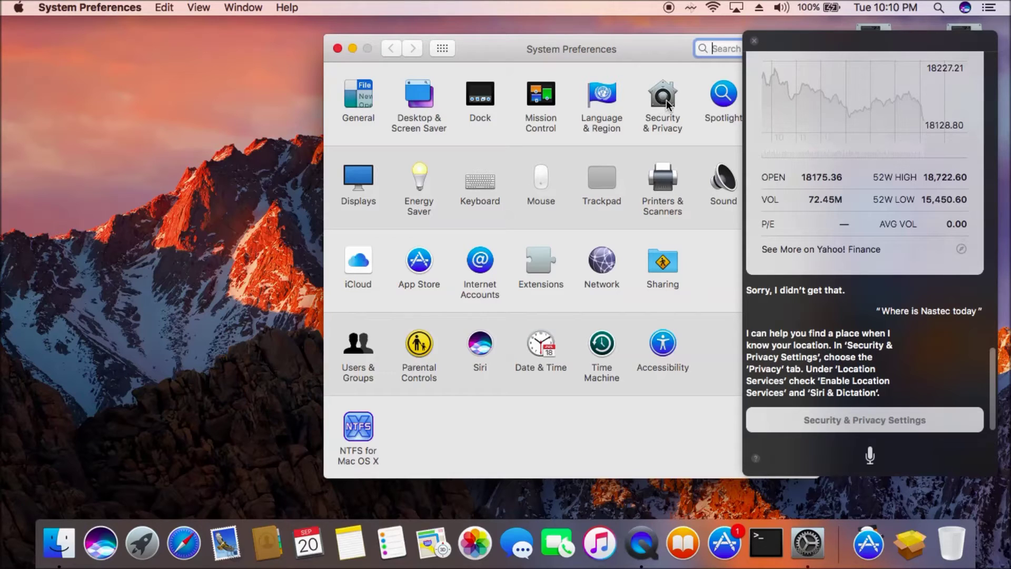
- Unlock Privacy > Location Services with the password and enable it for Siri & Dictation and Weather
{"action": "left_click", "coordinate": [665, 101]}
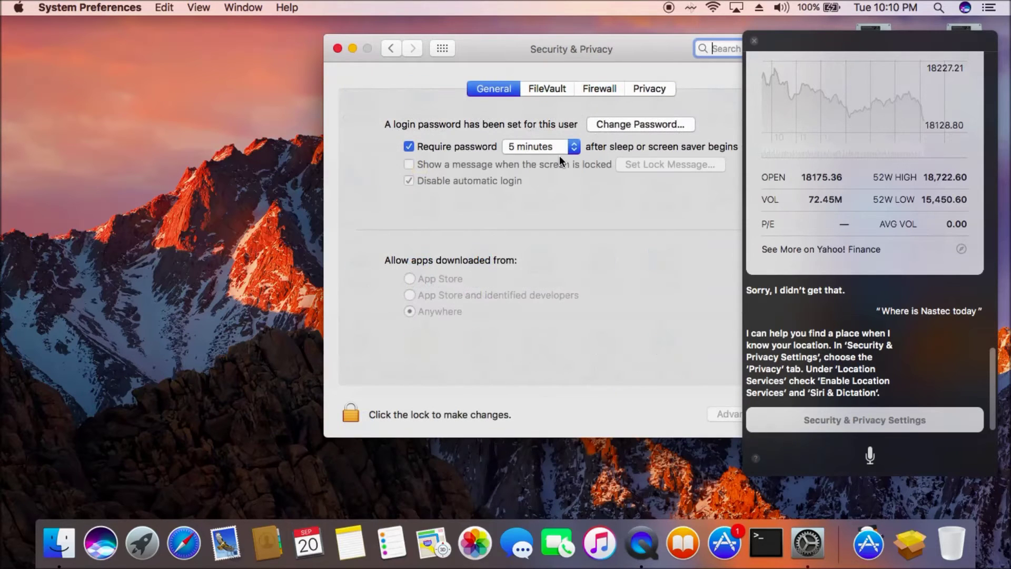
{"action": "left_click", "coordinate": [654, 89]}
{"action": "left_click", "coordinate": [187, 396]}
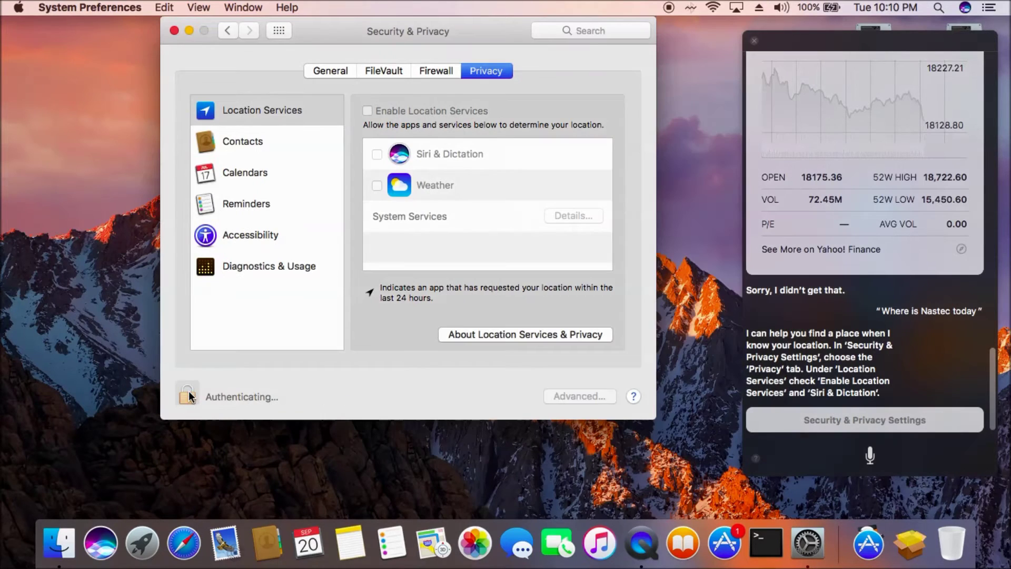
{"action": "type", "text": "x"}
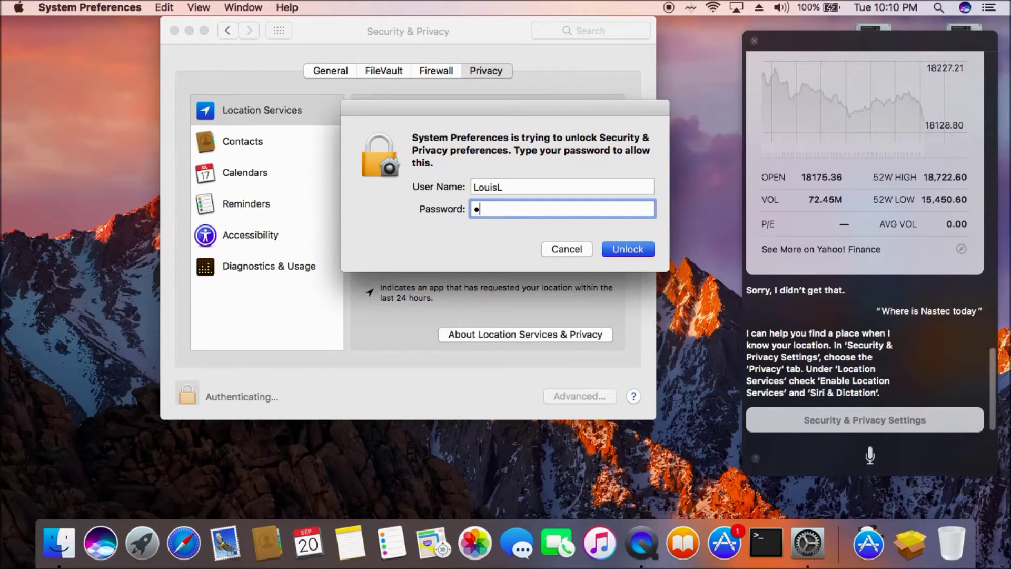
{"action": "type", "text": "xxxxx"}
{"action": "key", "text": "Return"}
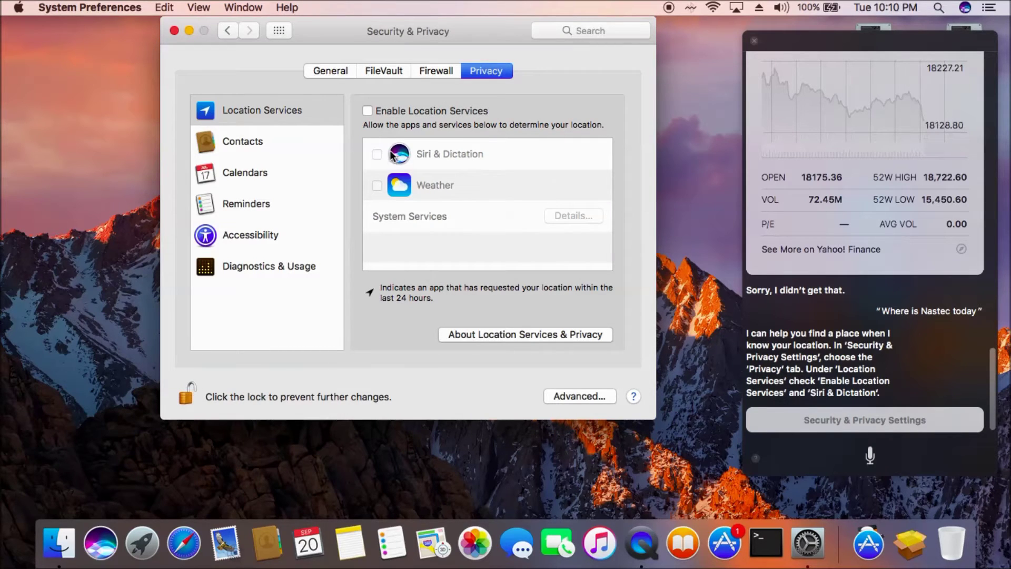
{"action": "left_click", "coordinate": [368, 111]}
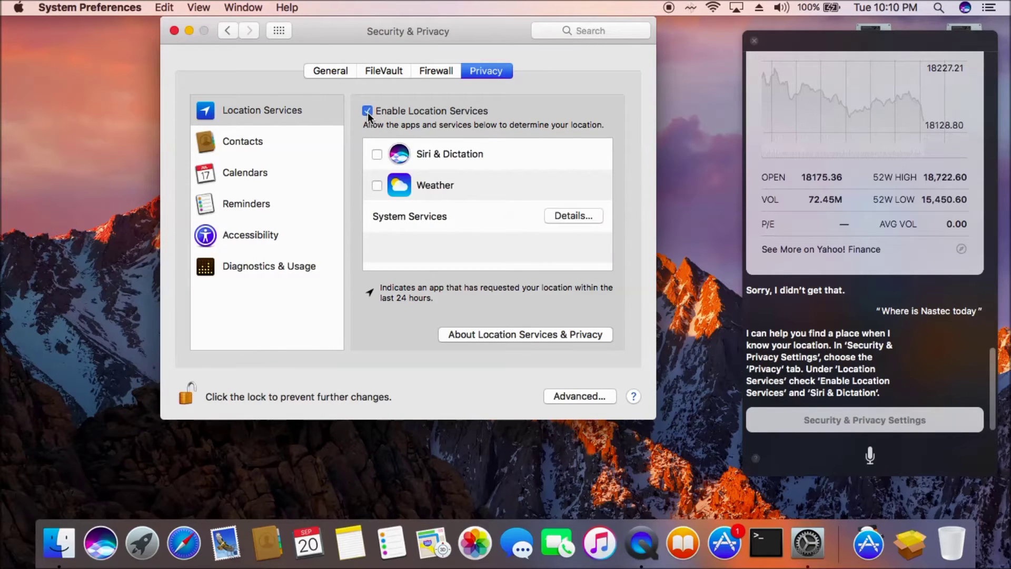
{"action": "left_click", "coordinate": [378, 154]}
{"action": "left_click", "coordinate": [377, 186]}
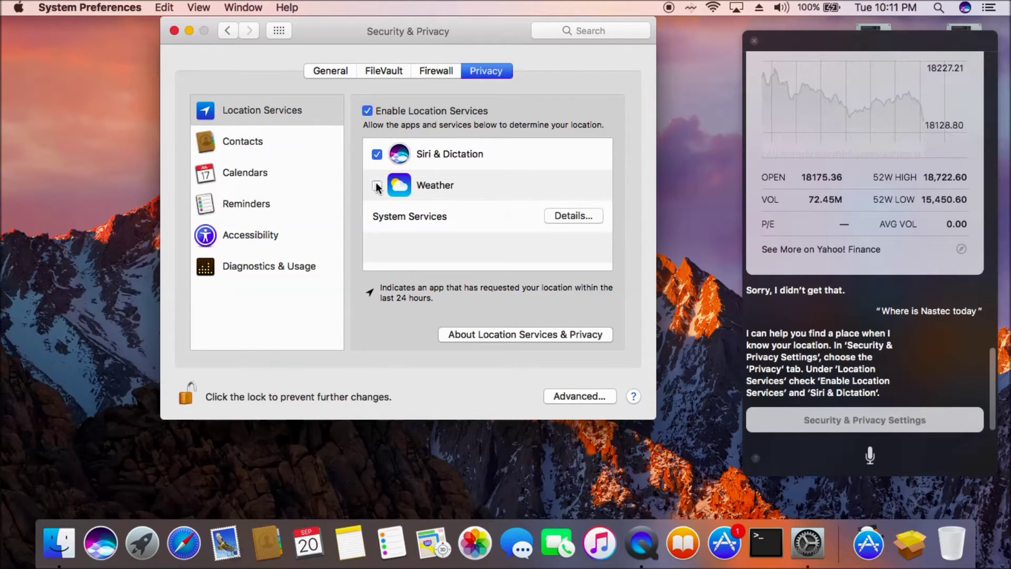
- Turn on the firewall, accept its options, review FileVault and General, then relock the settings
{"action": "left_click", "coordinate": [427, 72]}
{"action": "left_click", "coordinate": [546, 109]}
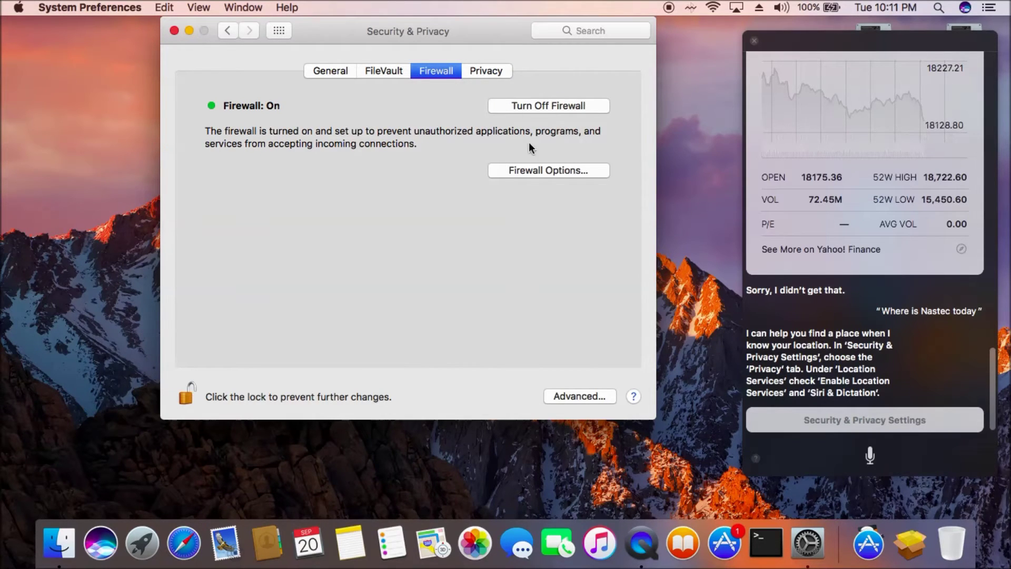
{"action": "left_click", "coordinate": [533, 173]}
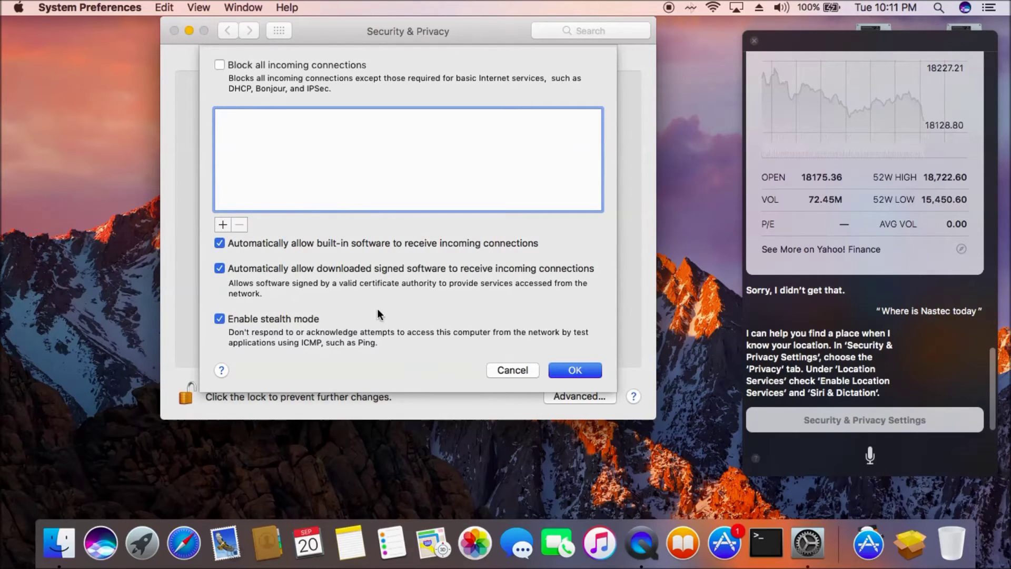
{"action": "left_click", "coordinate": [575, 371]}
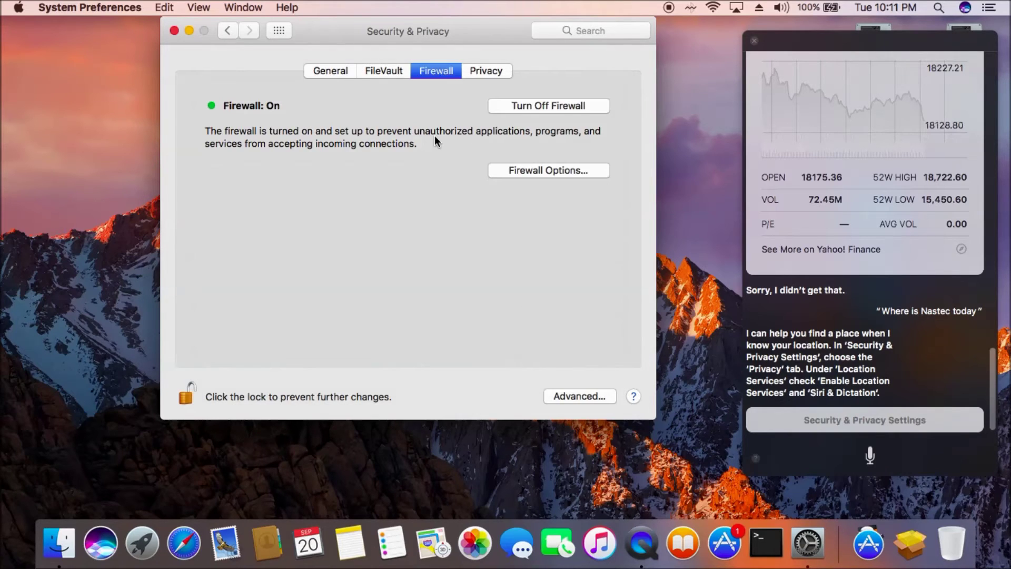
{"action": "left_click", "coordinate": [394, 70]}
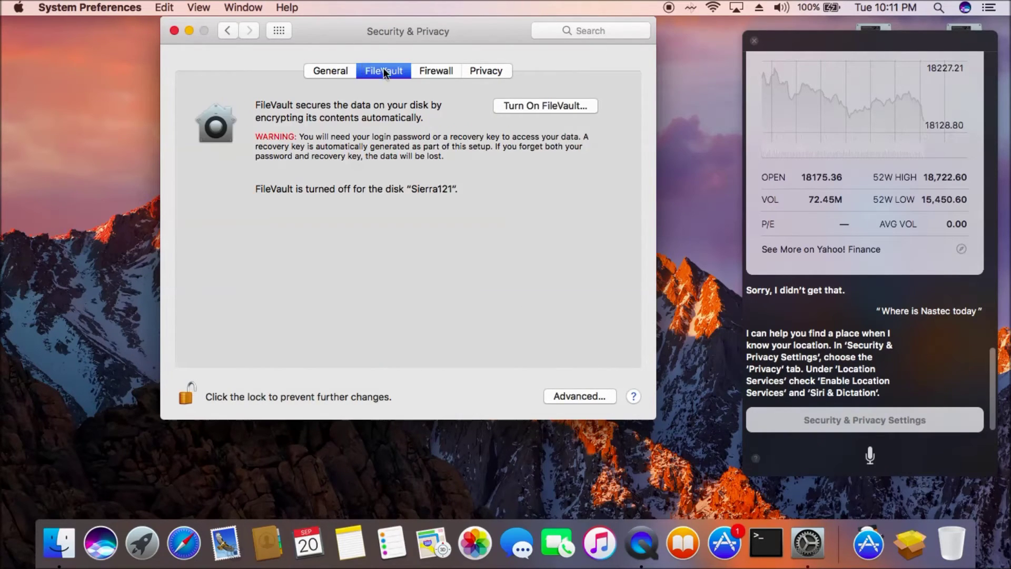
{"action": "left_click", "coordinate": [336, 72]}
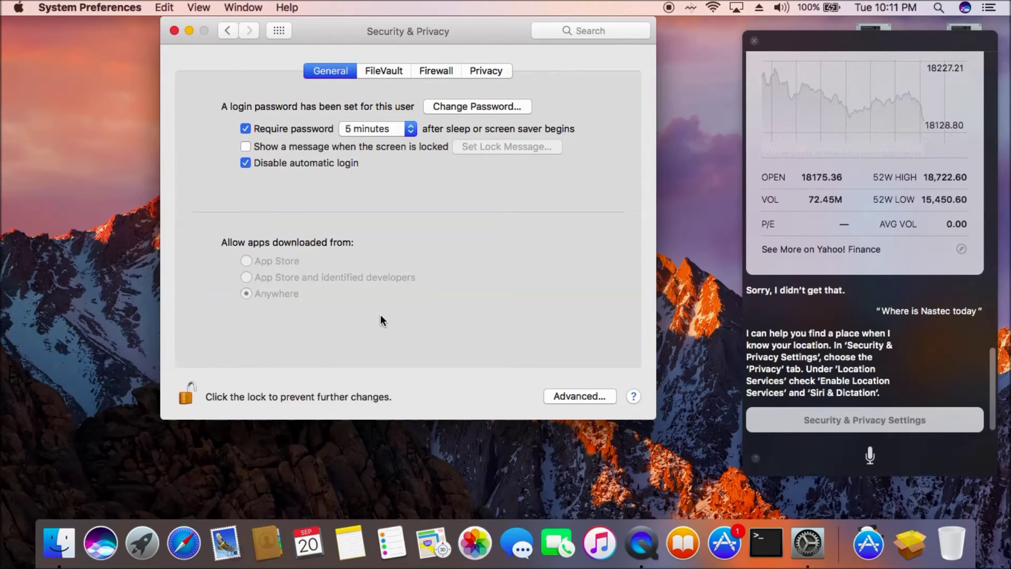
{"action": "left_click", "coordinate": [187, 395]}
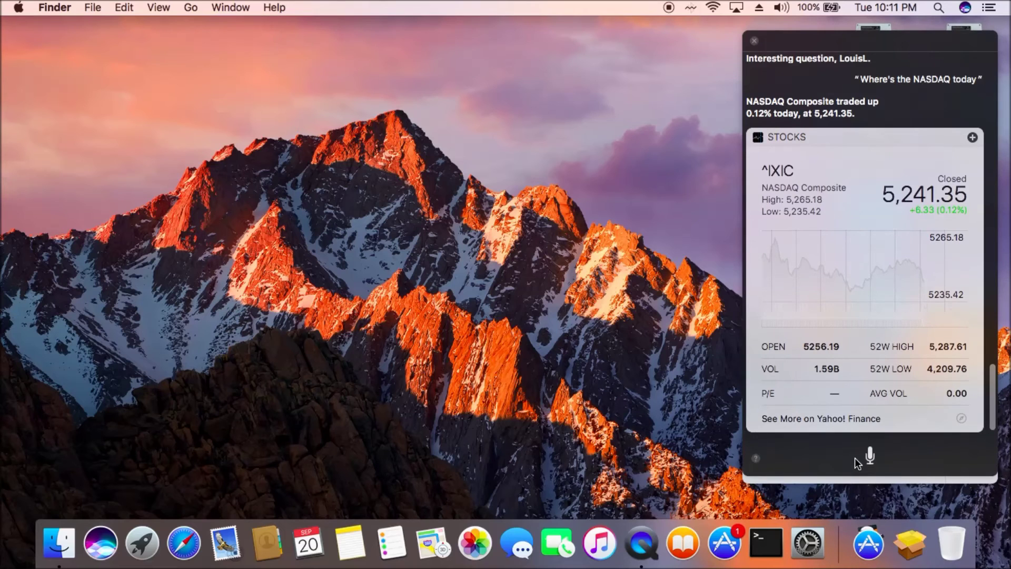
- Ask Siri where the NASDAQ and S&P 500 stand today
{"action": "left_click", "coordinate": [871, 456]}
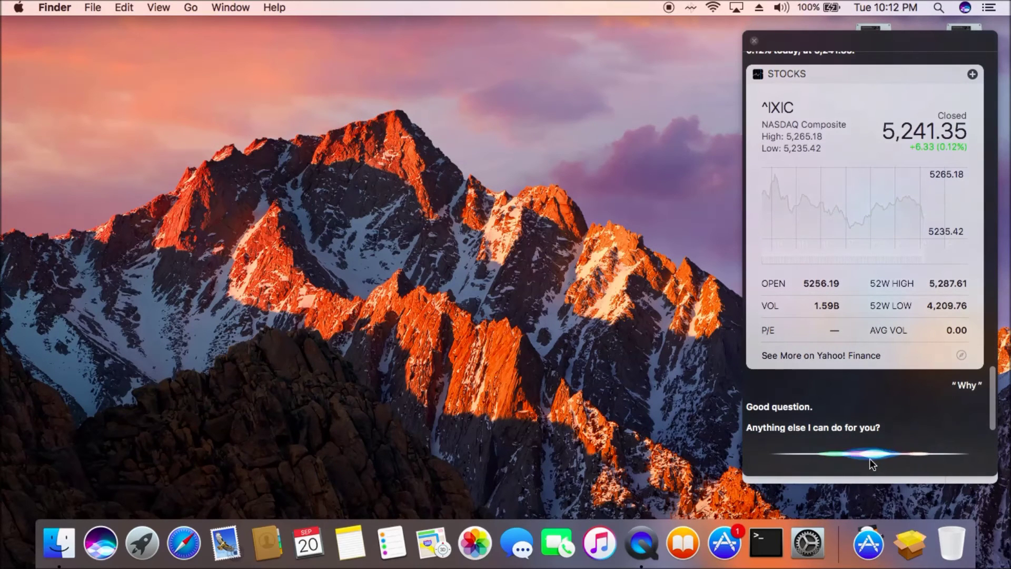